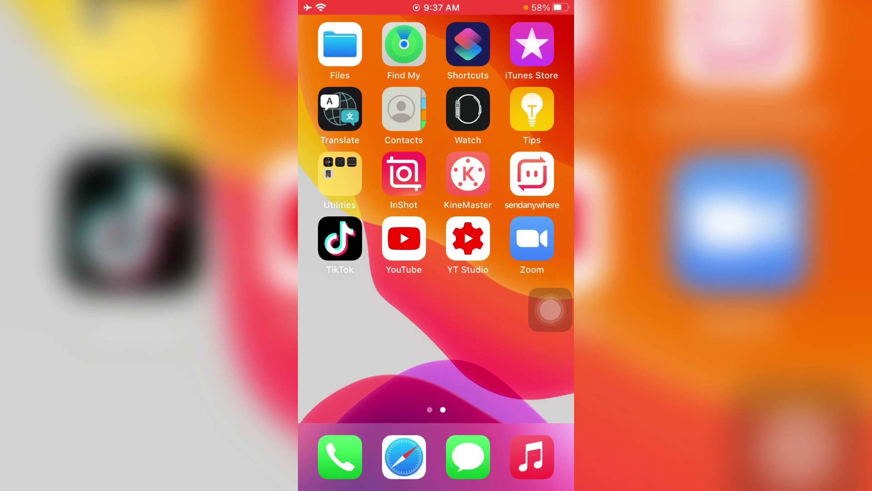
# Step: Swipe through the home screen to reach Zoom and launch it on the Start a Meeting page
pyautogui.moveTo(550, 310); pyautogui.dragTo(550, 386)
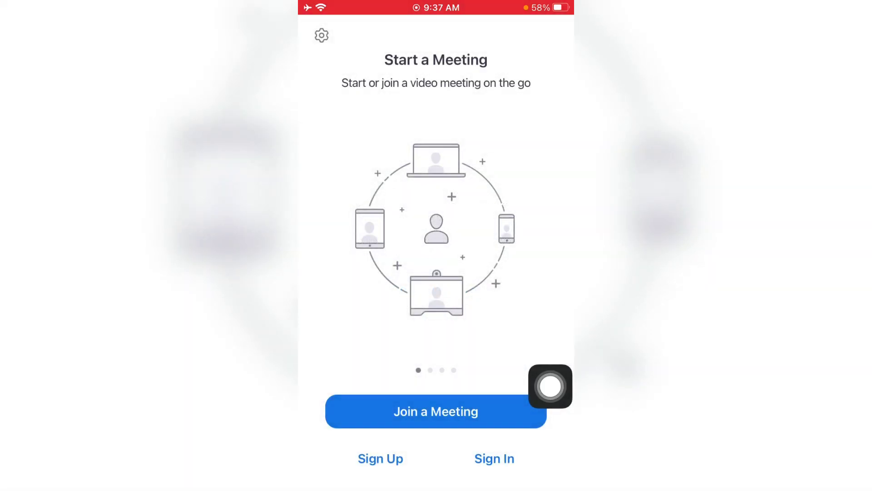
pyautogui.moveTo(550, 385); pyautogui.dragTo(550, 324)
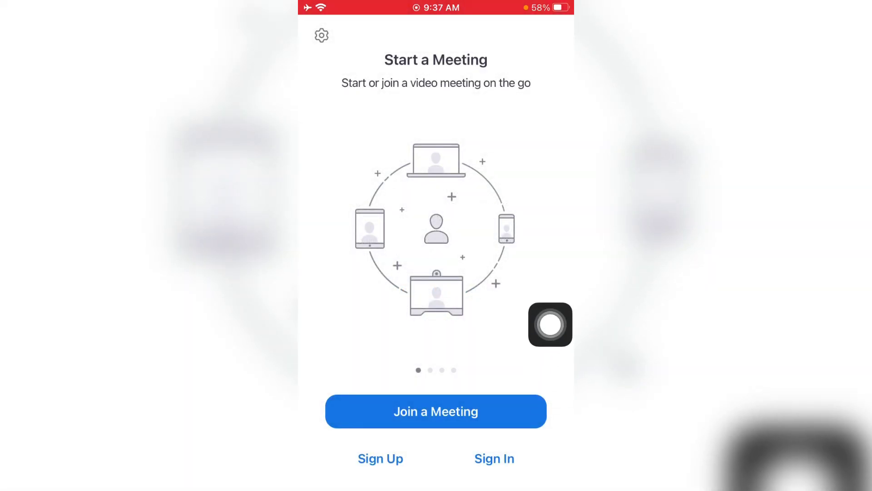
# Step: Start a new Zoom sign-up and roll the birth year wheel back to 1996
pyautogui.click(436, 411)
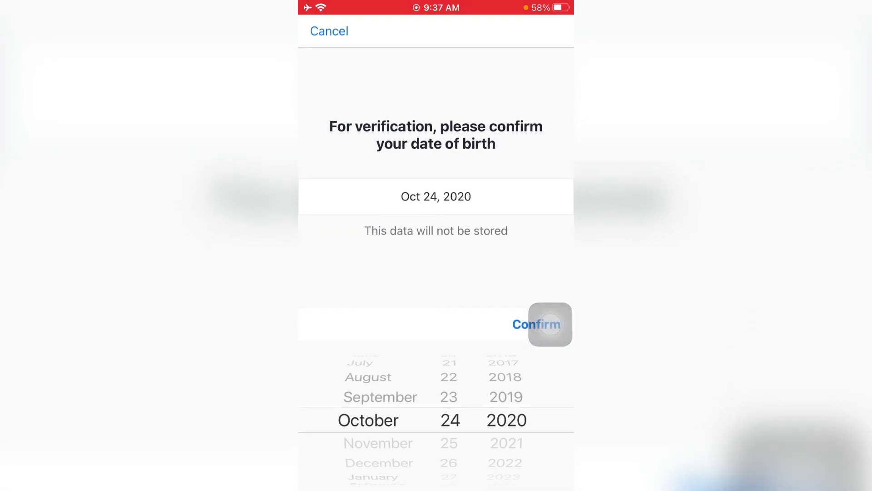
pyautogui.moveTo(550, 325); pyautogui.dragTo(550, 236)
pyautogui.scroll(13, 505, 420)
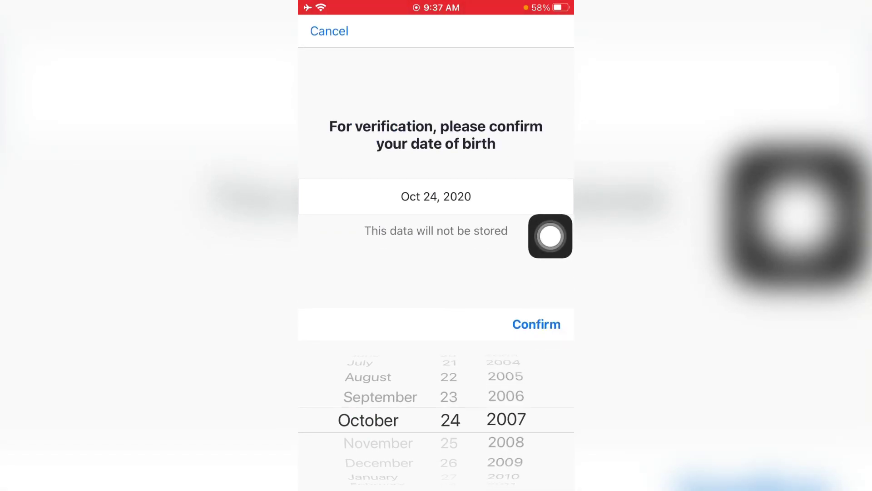
pyautogui.scroll(11, 506, 420)
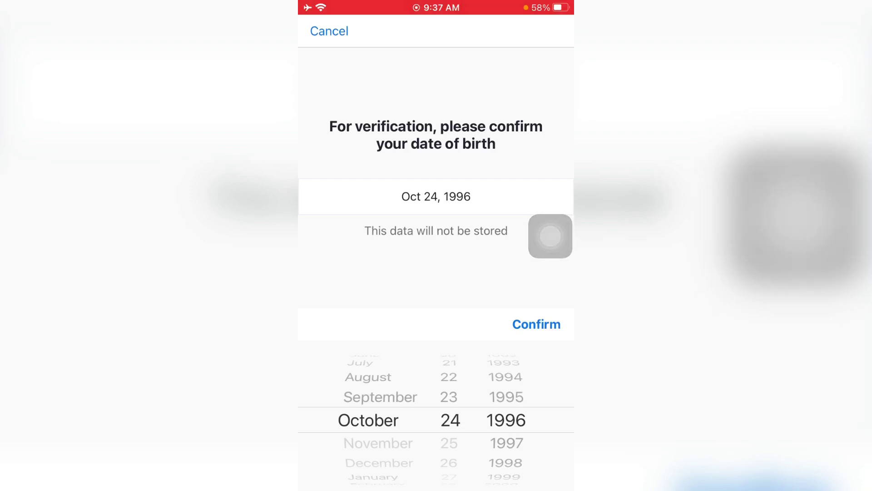
# Step: Confirm the birth date and enter the new account's Gmail e-mail address
pyautogui.click(536, 324)
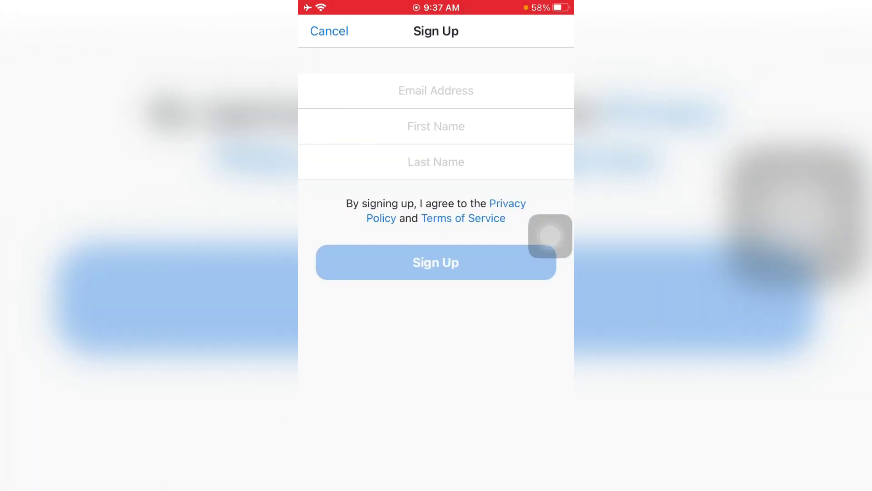
pyautogui.click(436, 90)
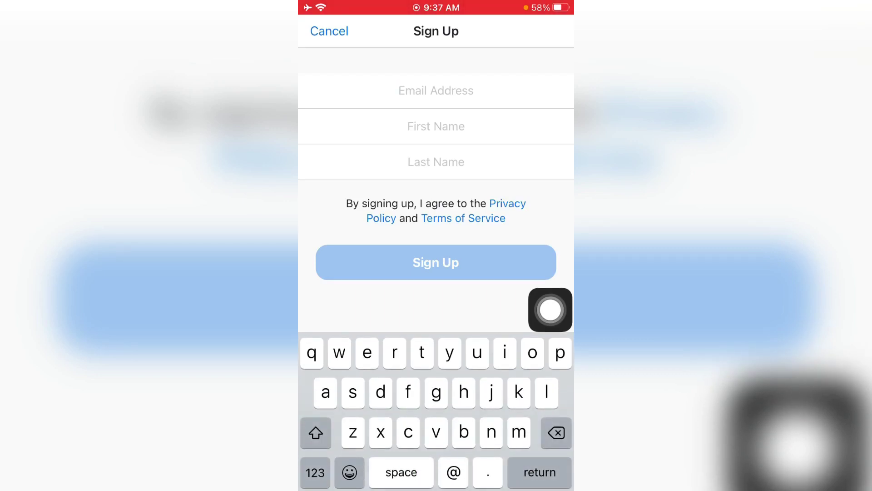
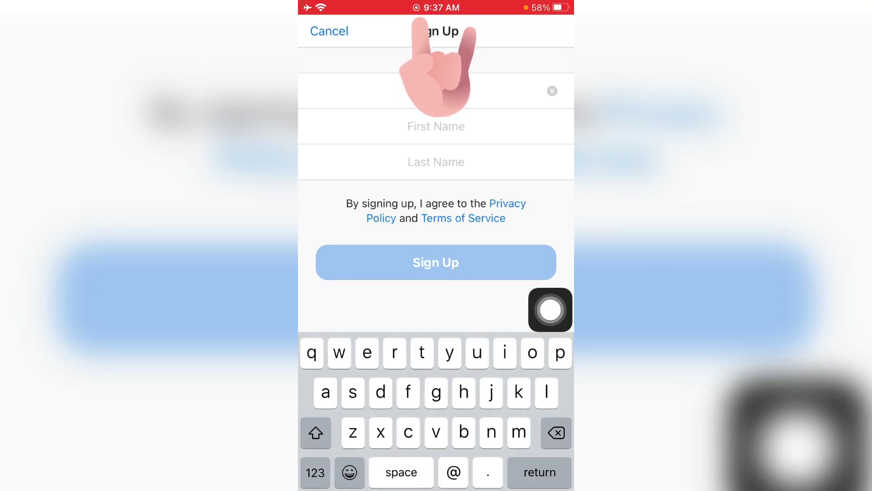
pyautogui.click(315, 472)
pyautogui.write('7')
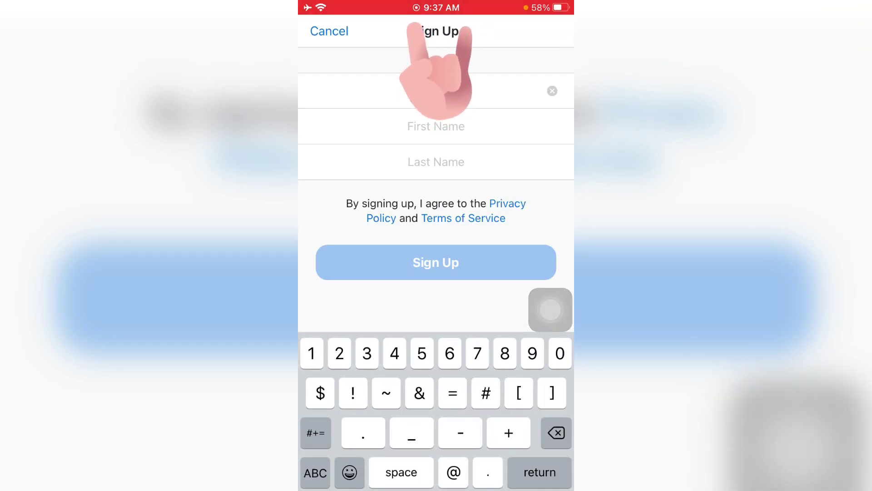
pyautogui.click(315, 472)
pyautogui.write('gmail')
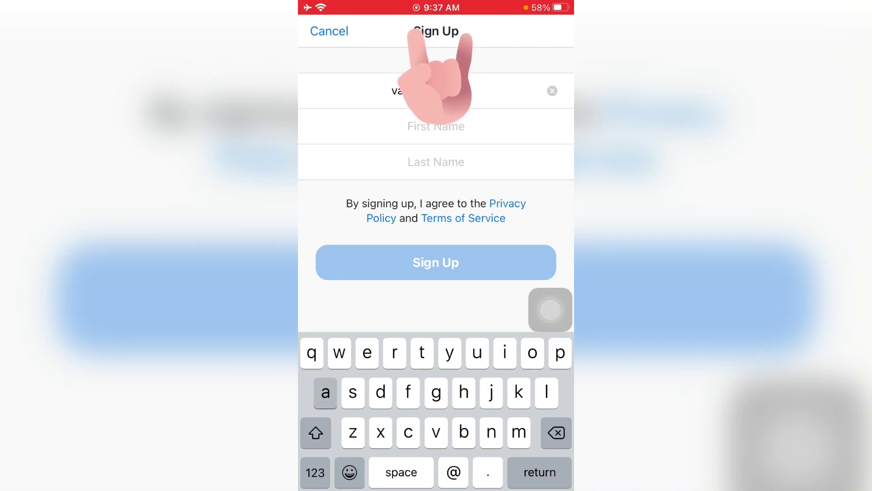
pyautogui.write('.c')
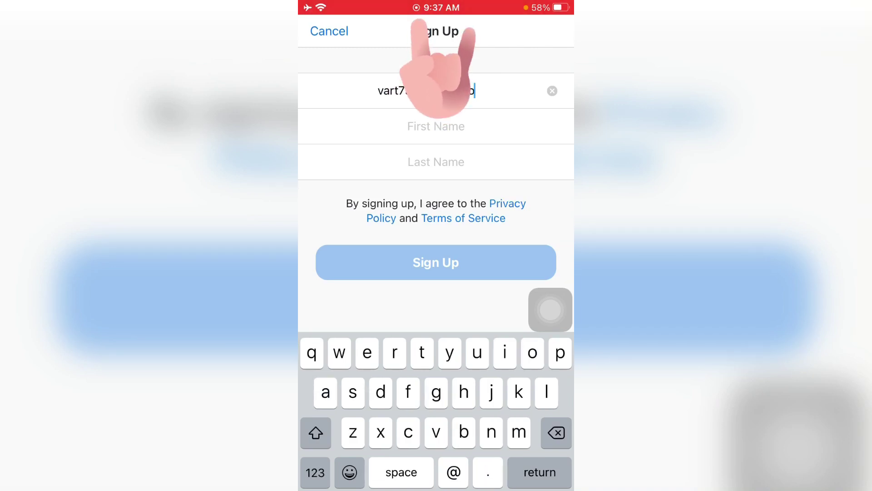
# Step: Fill in the first and last name and submit the sign-up form
pyautogui.click(436, 126)
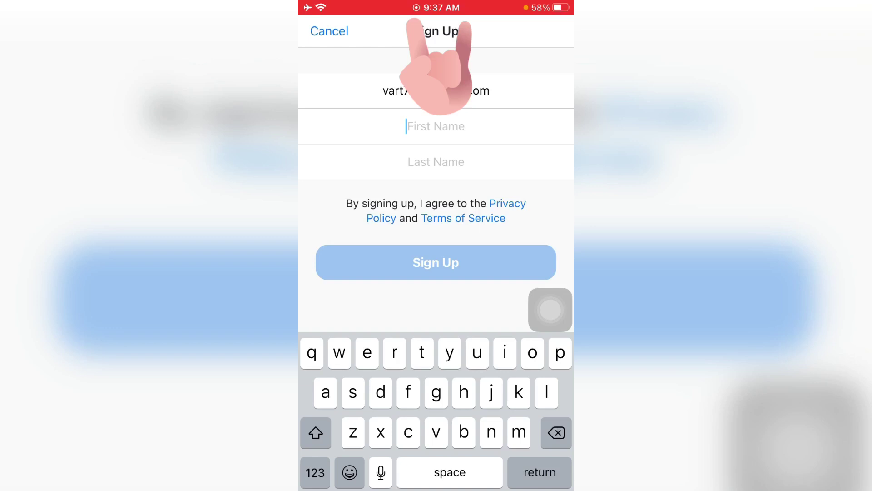
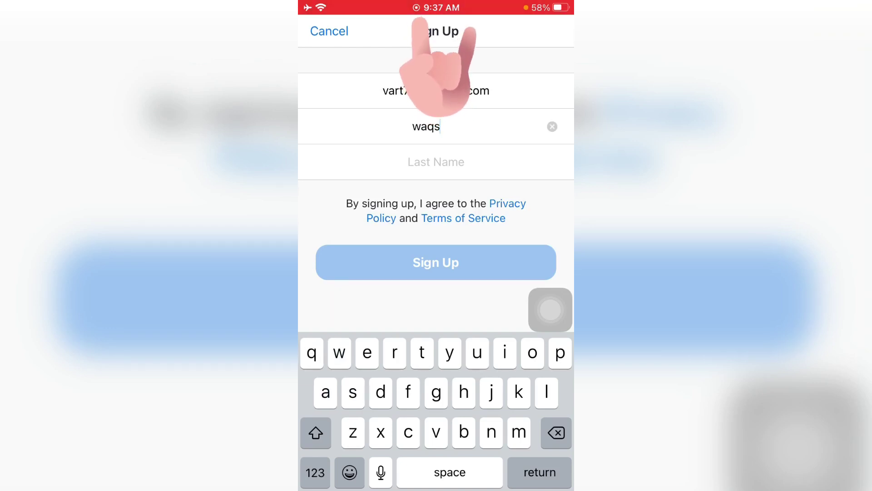
pyautogui.click(436, 162)
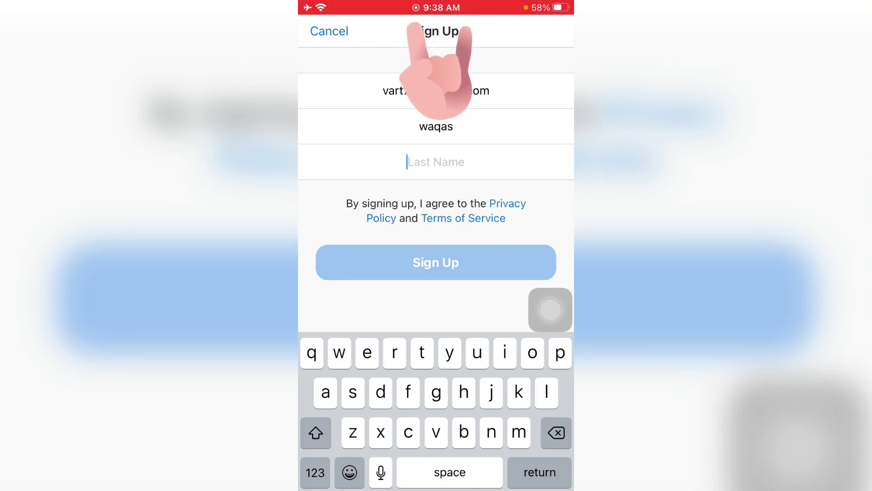
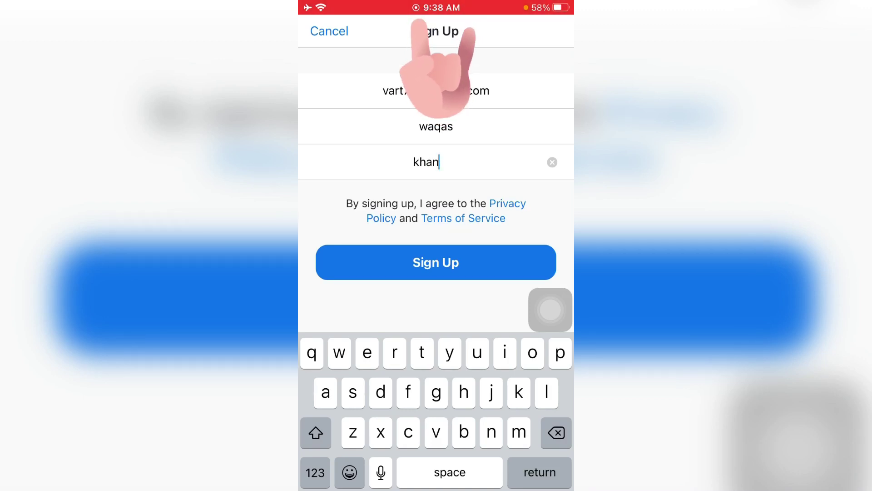
pyautogui.press('Return')
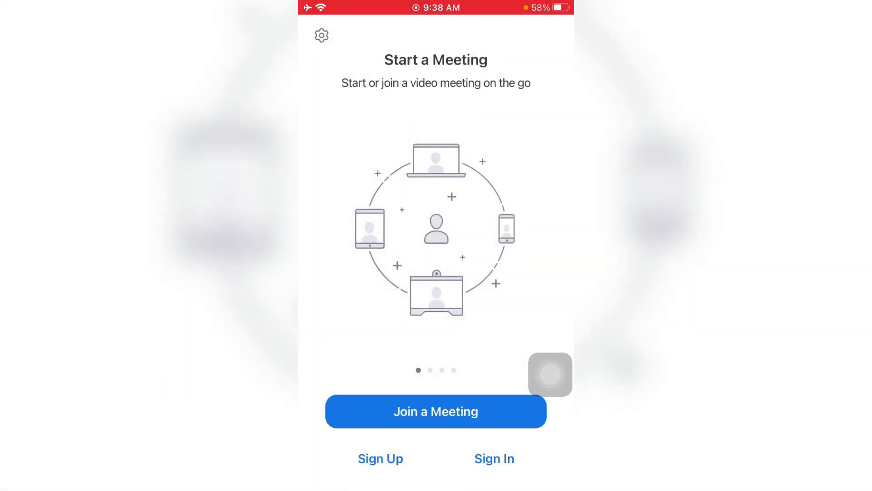
# Step: Leave Zoom for the home screen and swipe over to its first page
pyautogui.press('super')
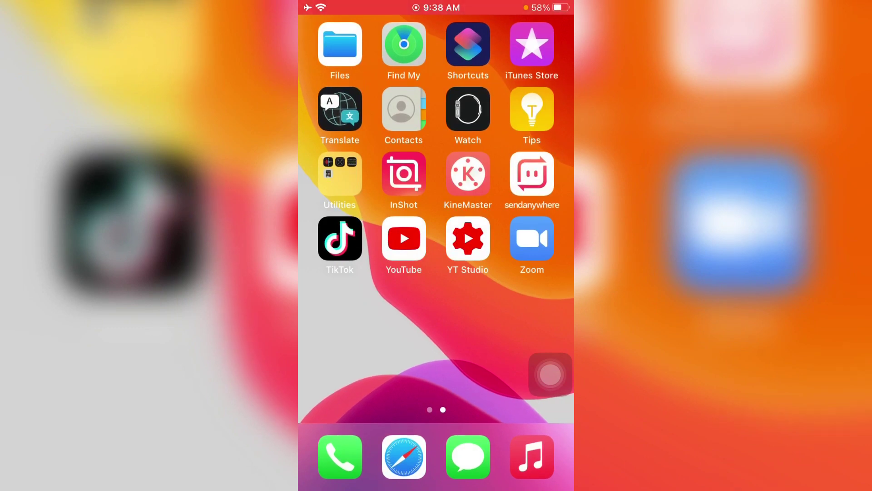
pyautogui.moveTo(345, 227); pyautogui.dragTo(527, 227)
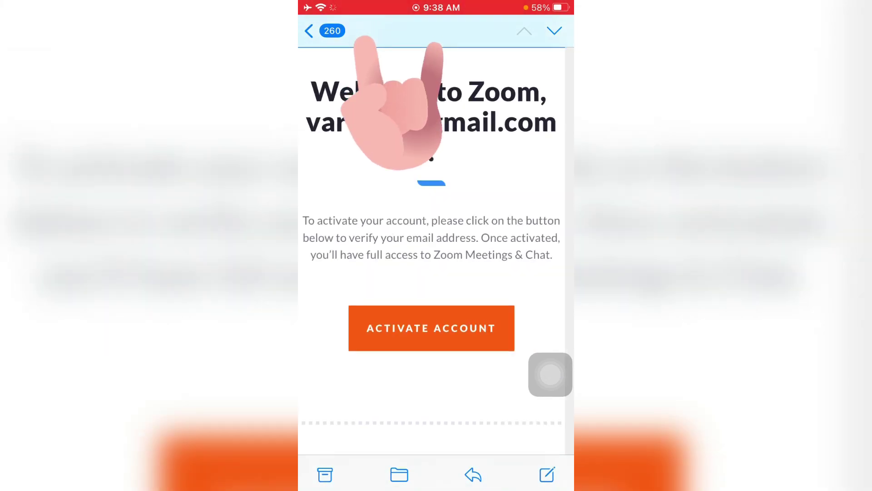
# Step: Open the newest Zoom activation e-mail from the inbox and scroll to its Activate Account link
pyautogui.click(309, 30)
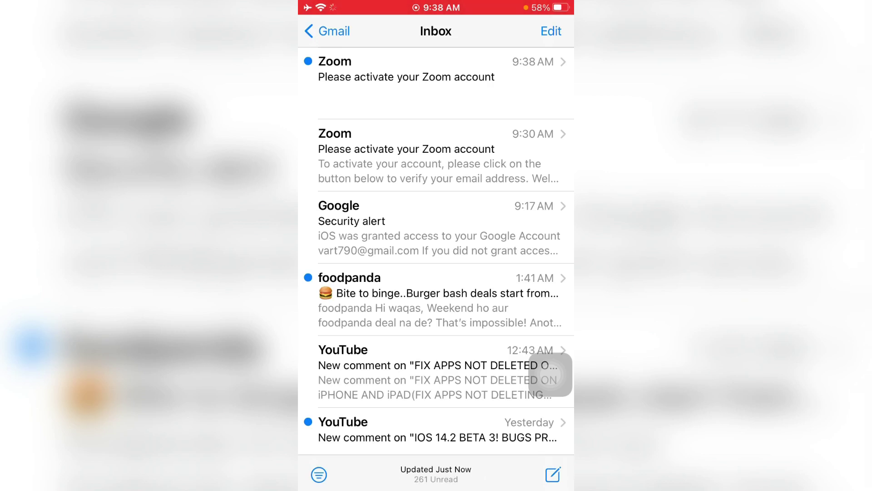
pyautogui.click(407, 72)
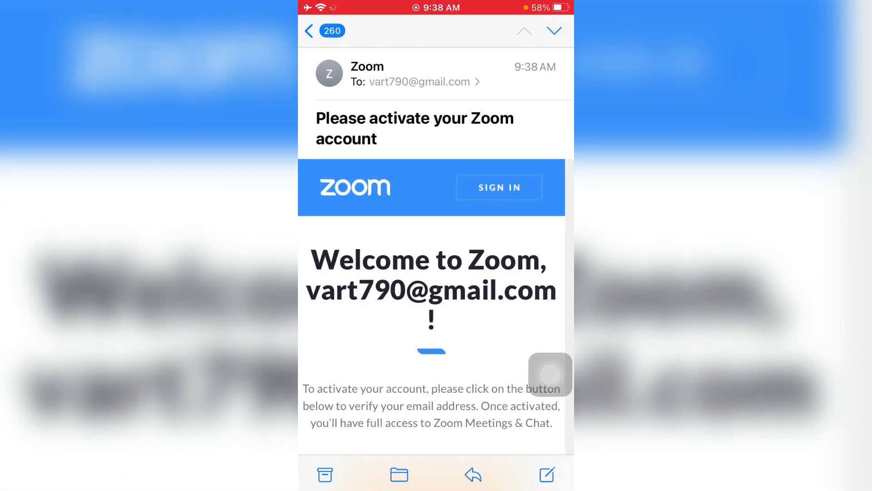
pyautogui.scroll(-10, 431, 249)
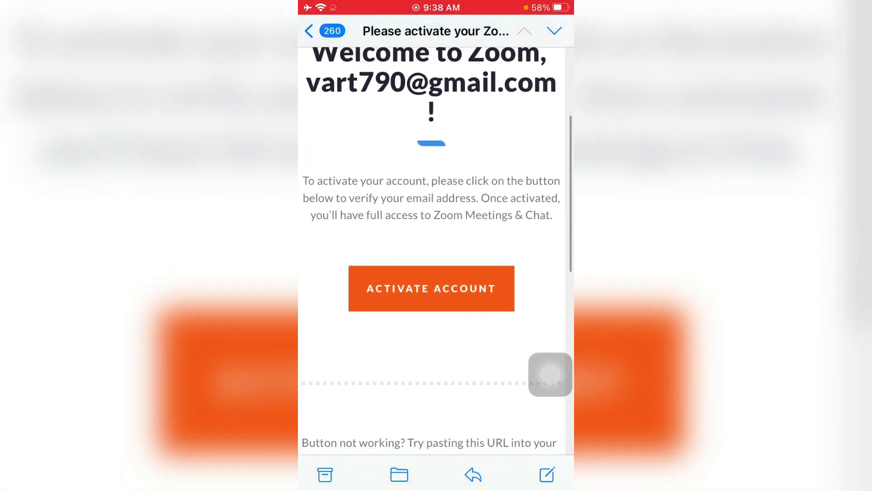
pyautogui.scroll(-5, 432, 250)
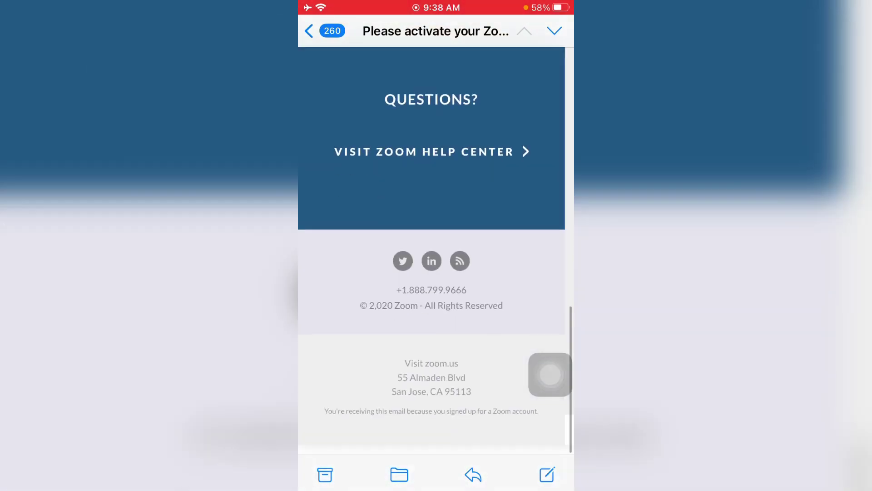
pyautogui.scroll(5, 432, 250)
pyautogui.scroll(3, 431, 250)
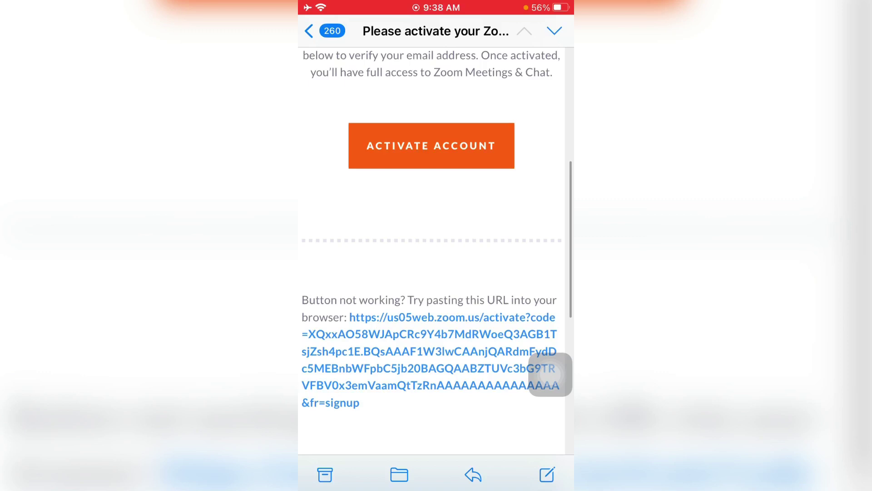
pyautogui.scroll(1, 432, 250)
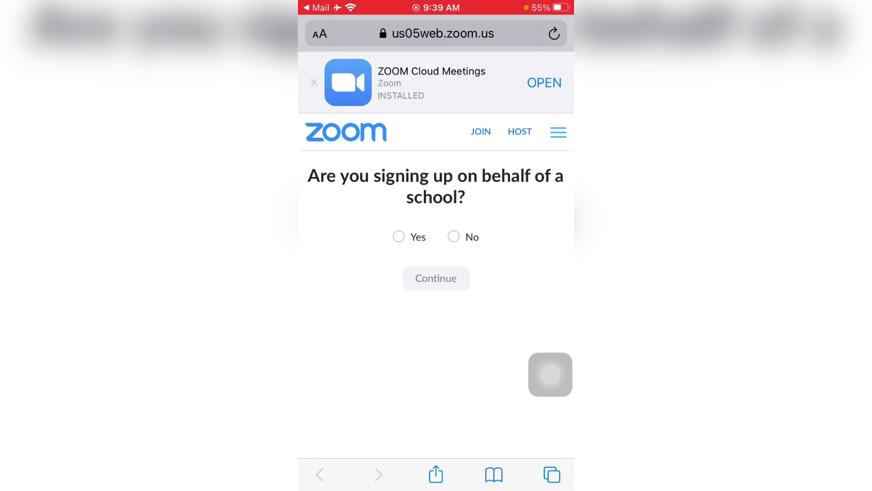
# Step: Answer that the sign-up is not on behalf of a school and continue
pyautogui.scroll(-5, 436, 273)
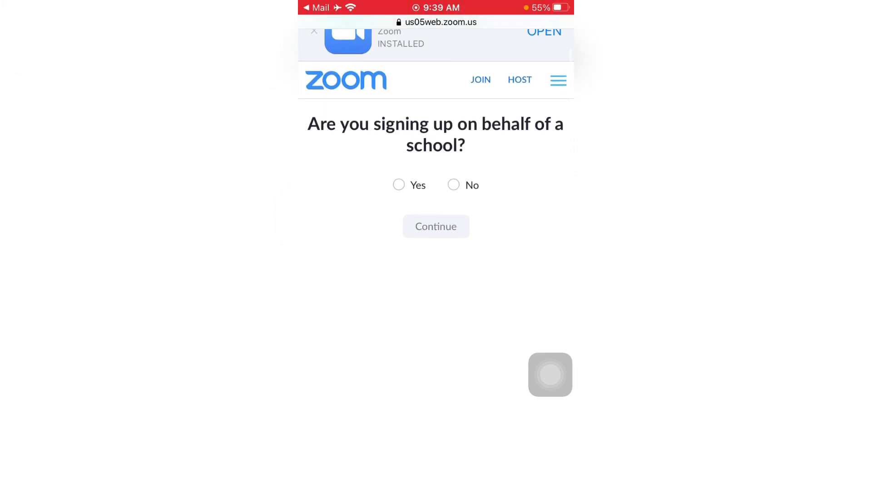
pyautogui.scroll(3, 436, 273)
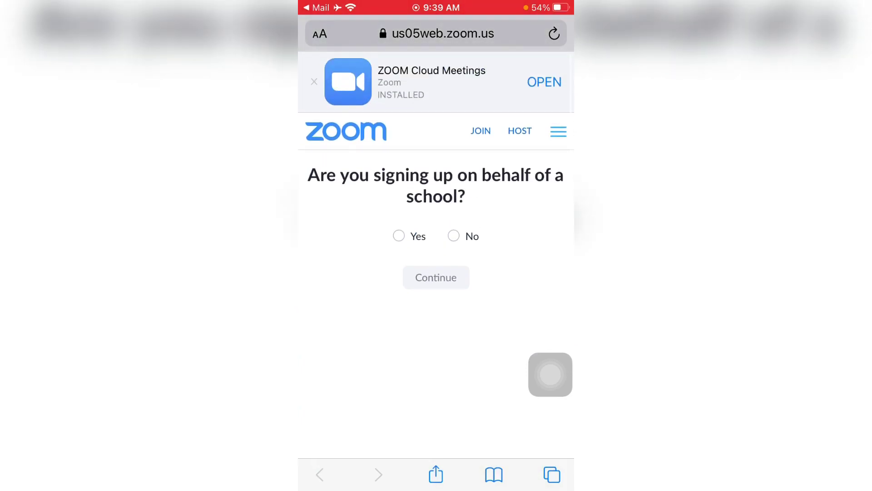
pyautogui.click(454, 235)
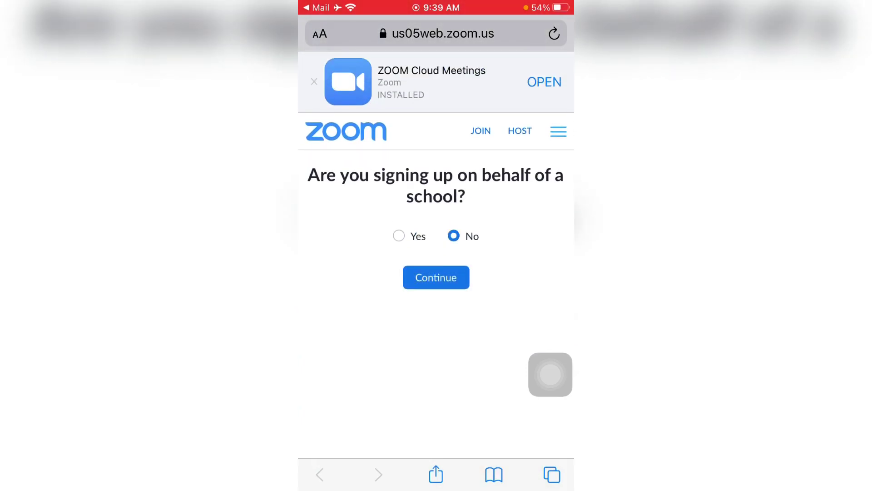
pyautogui.click(436, 278)
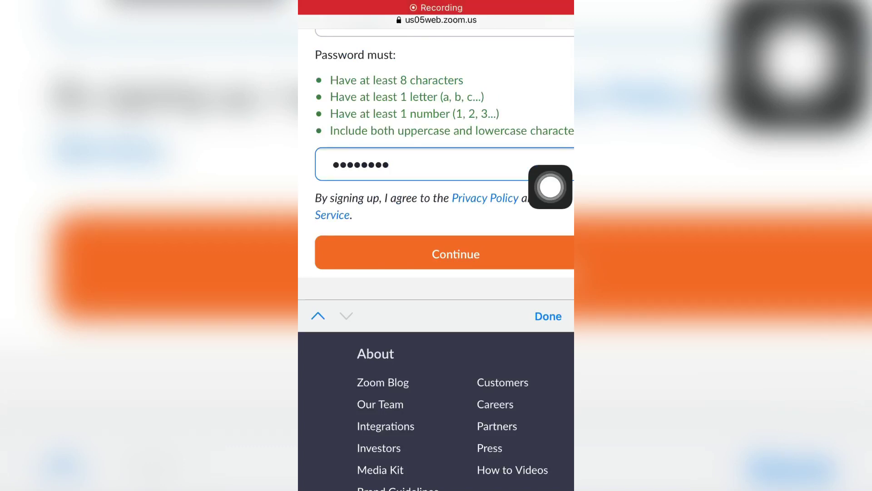
# Step: Clear the confirm password field, retype the matching password and submit the form
pyautogui.click(548, 316)
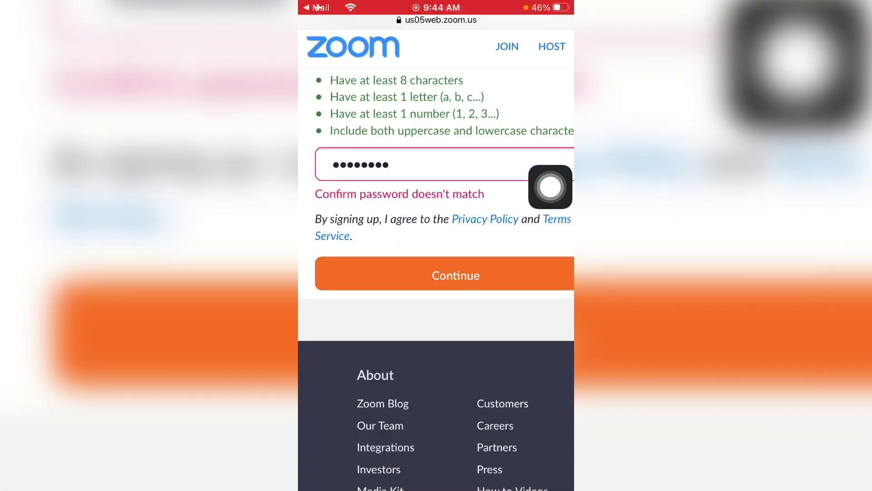
pyautogui.moveTo(550, 186); pyautogui.dragTo(550, 299)
pyautogui.click(408, 165)
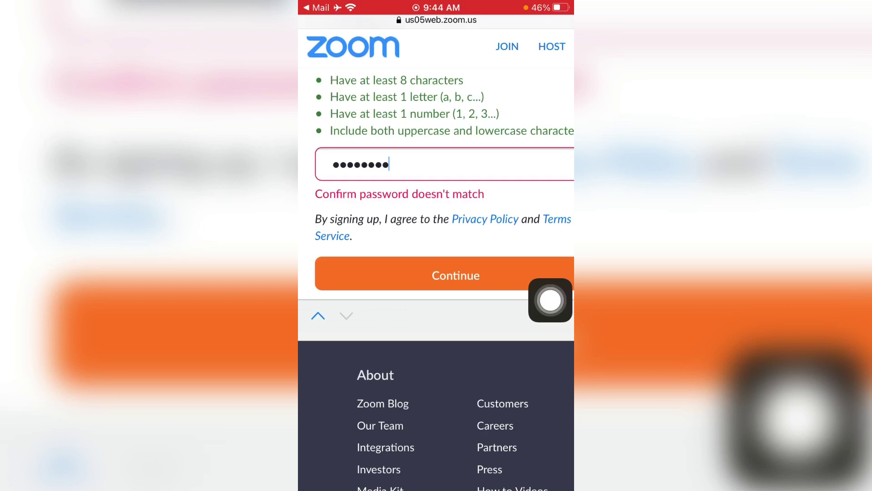
pyautogui.press('BackSpace')
pyautogui.press('BackSpace')
pyautogui.press('BackSpace')
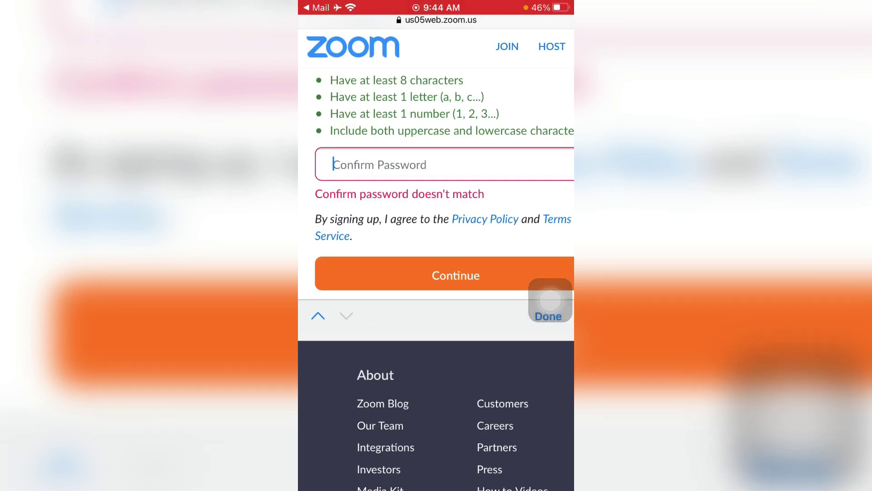
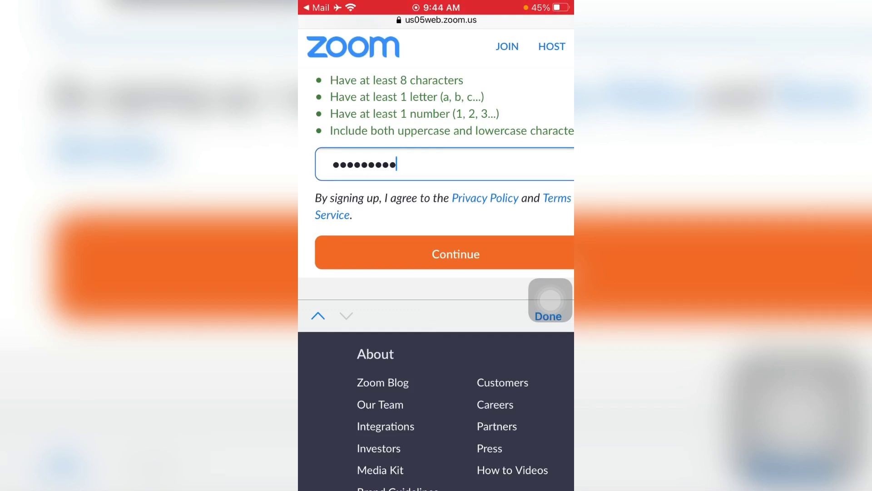
pyautogui.click(548, 317)
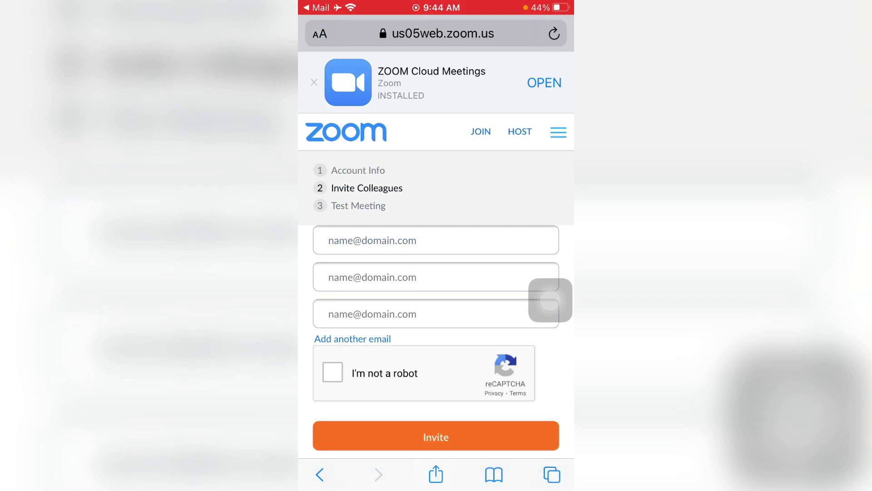
# Step: Scroll down the Invite Colleagues step and skip it
pyautogui.scroll(-3, 436, 273)
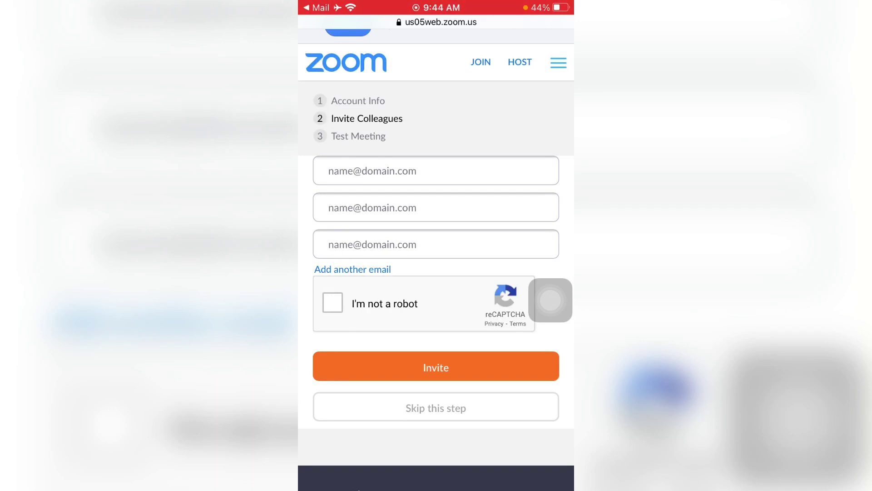
pyautogui.click(436, 407)
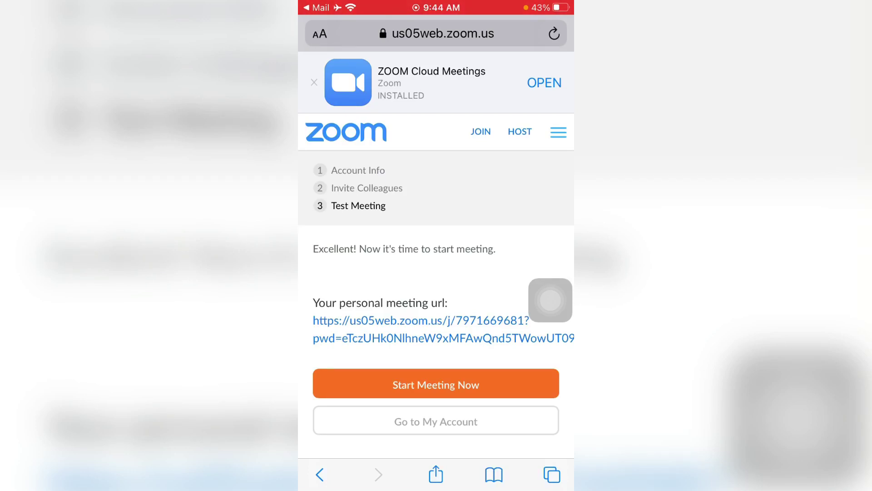
# Step: Go from the Test Meeting step to the account's Profile page
pyautogui.scroll(-5, 436, 245)
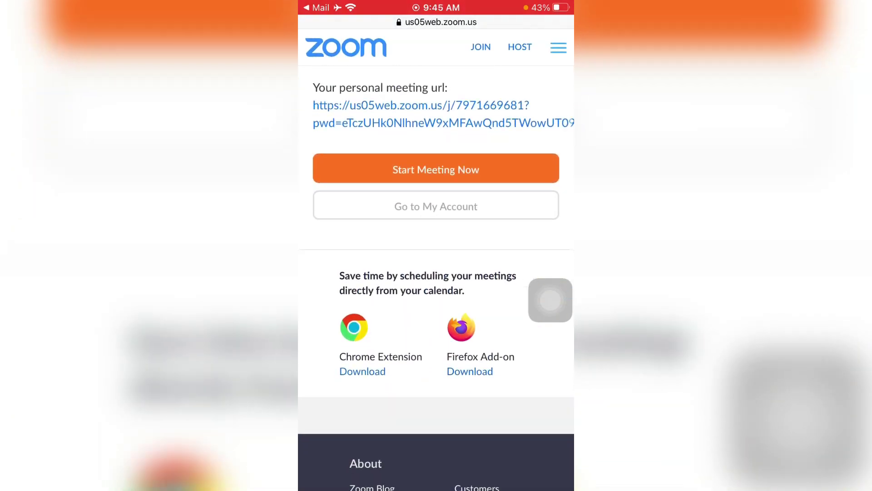
pyautogui.scroll(2, 436, 246)
pyautogui.scroll(3, 436, 246)
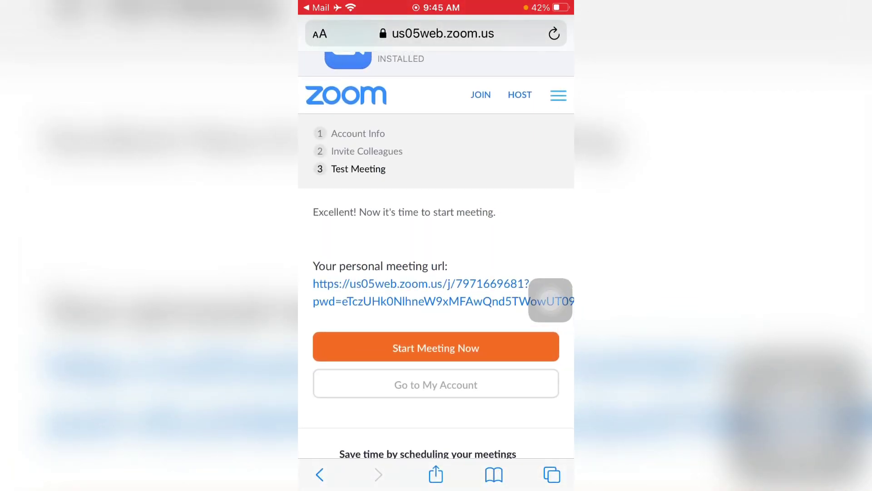
pyautogui.click(435, 384)
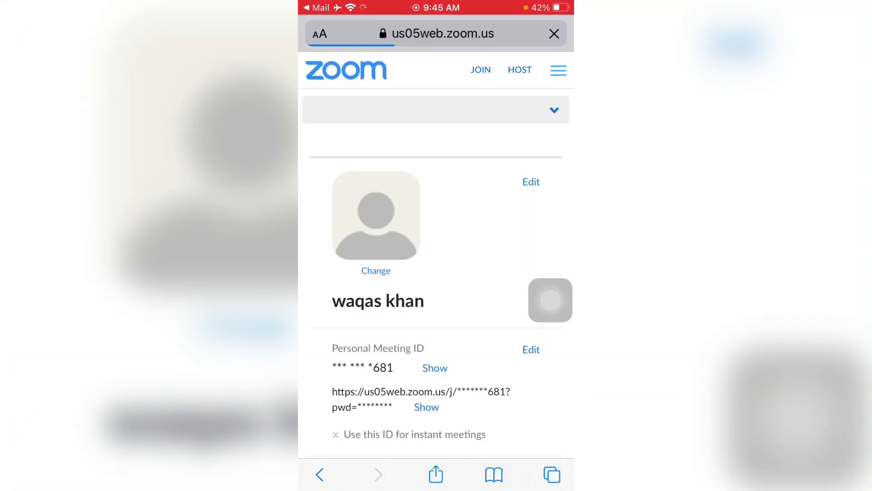
# Step: Bring up the iOS app switcher through the AssistiveTouch Home shortcut
pyautogui.scroll(-2, 436, 273)
pyautogui.click(550, 300)
pyautogui.doubleClick(435, 359)
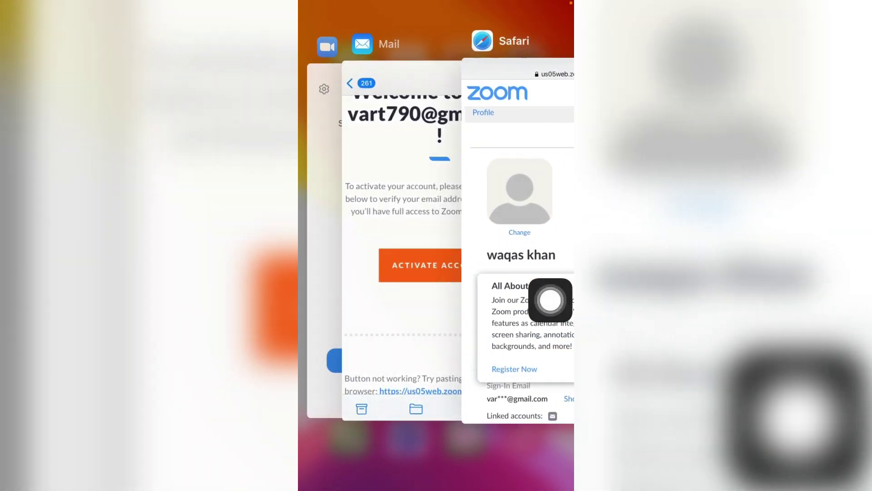
# Step: Close the Mail and Safari cards and bring the Zoom app back to the front
pyautogui.moveTo(409, 227)
pyautogui.mouseDown()
pyautogui.moveTo(484, 227)
pyautogui.moveTo(523, 45)
pyautogui.mouseUp()
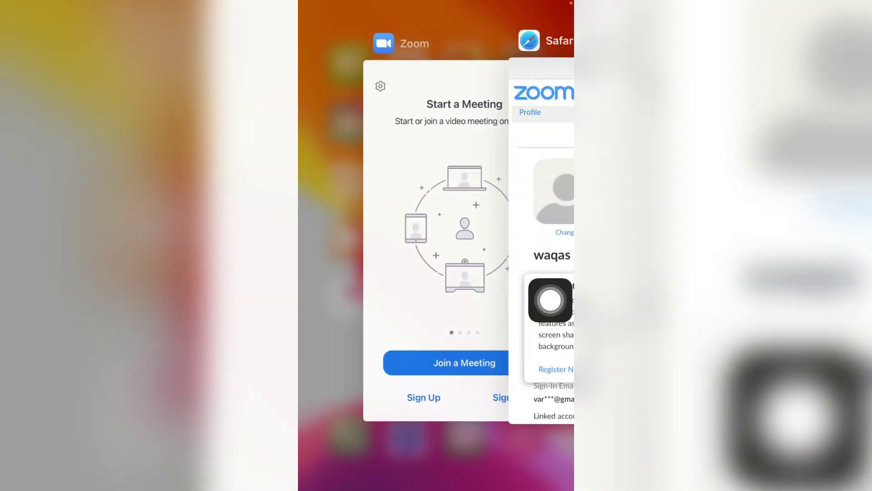
pyautogui.moveTo(540, 227); pyautogui.dragTo(541, 45)
pyautogui.click(436, 454)
pyautogui.moveTo(522, 318); pyautogui.dragTo(340, 318)
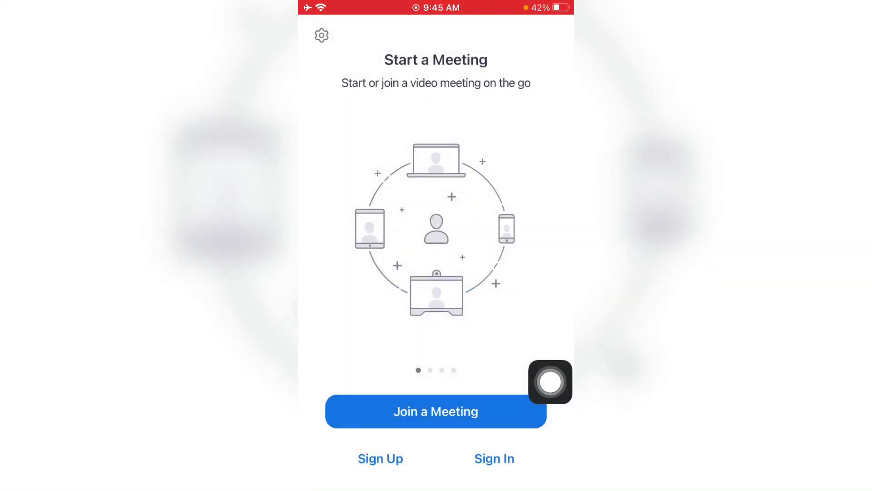
# Step: Sign in to Zoom with the new account's Gmail address and pasted password
pyautogui.click(494, 458)
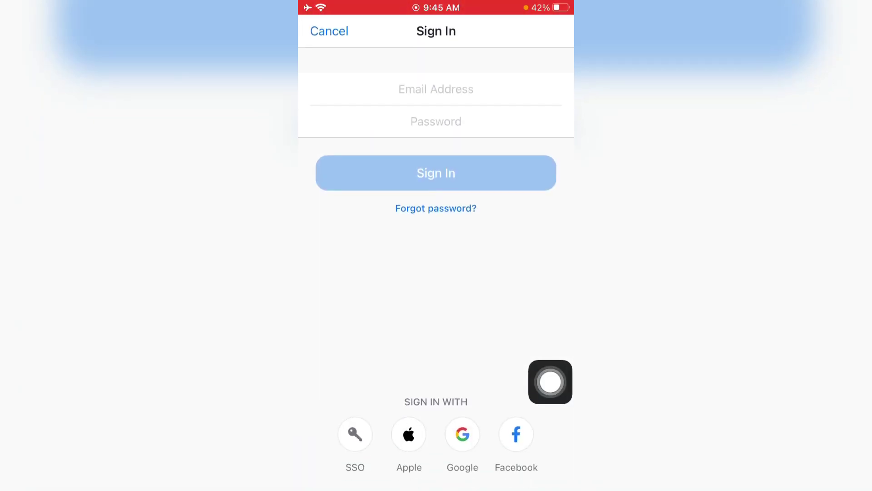
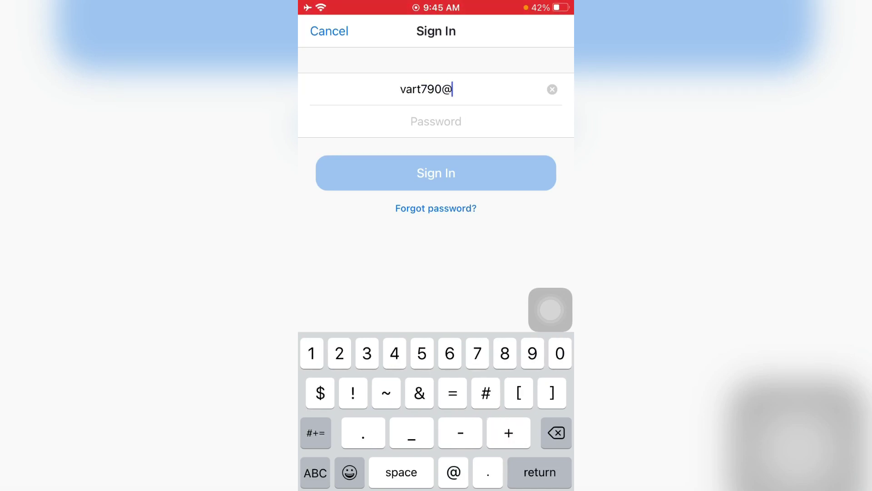
pyautogui.click(349, 472)
pyautogui.click(317, 475)
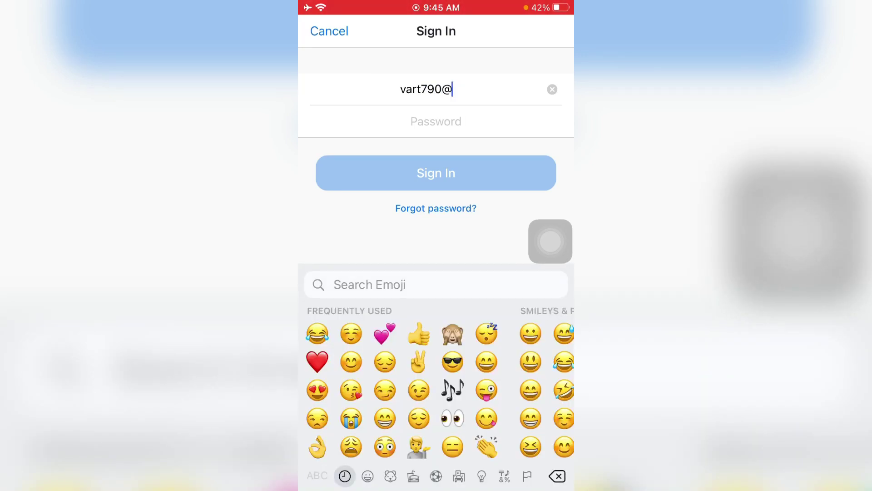
pyautogui.write('gmail')
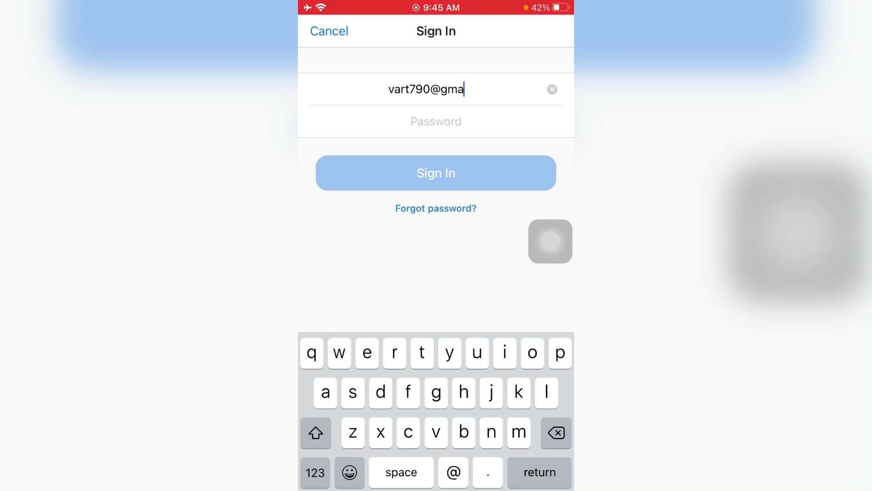
pyautogui.write('.com')
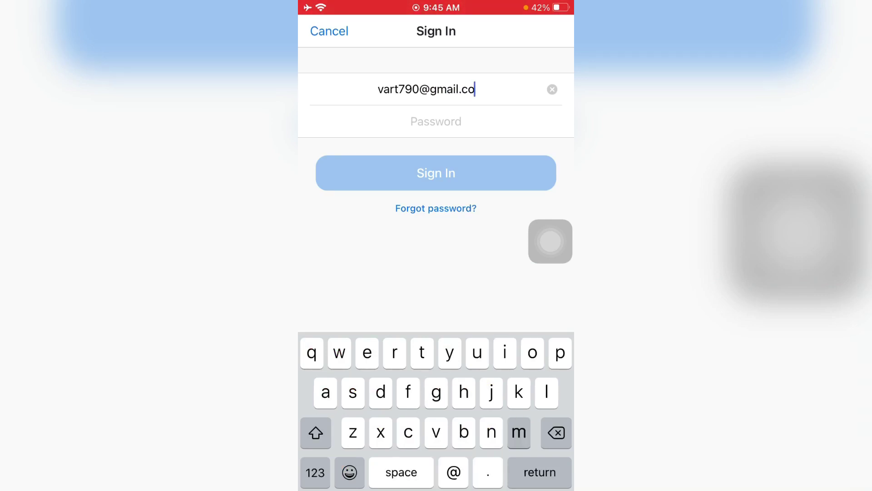
pyautogui.press('Return')
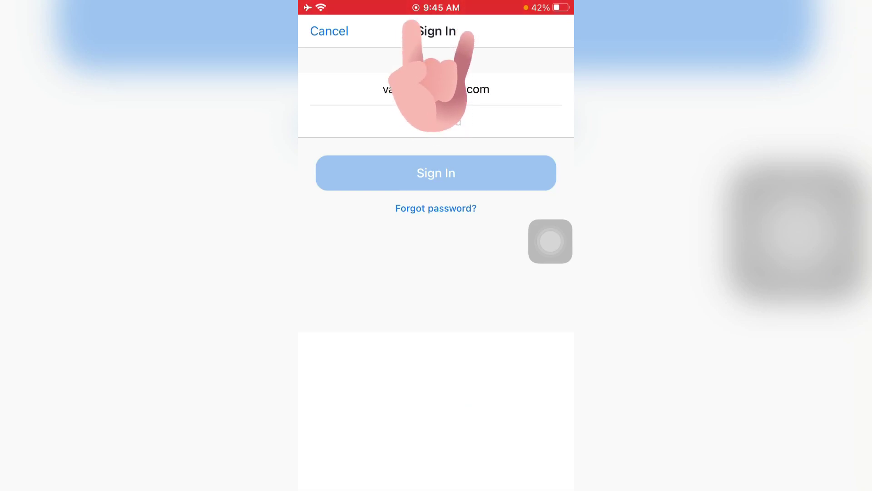
pyautogui.hotkey('ctrl', 'v')
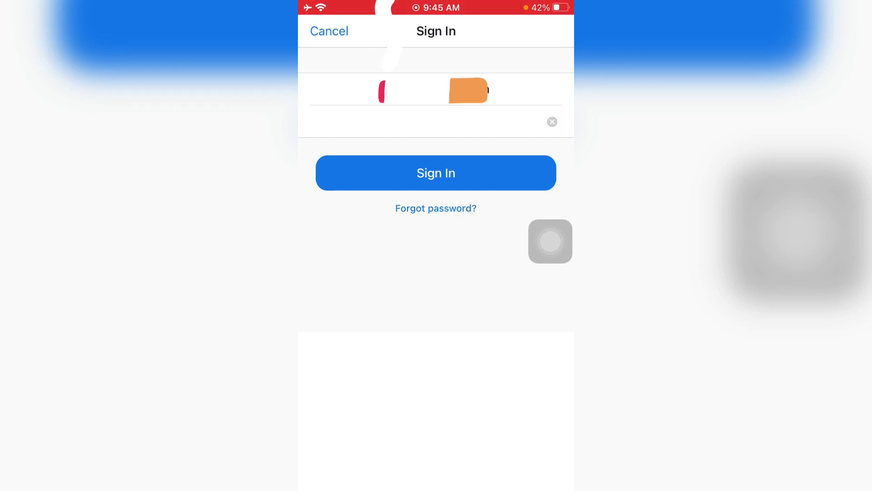
pyautogui.press('Return')
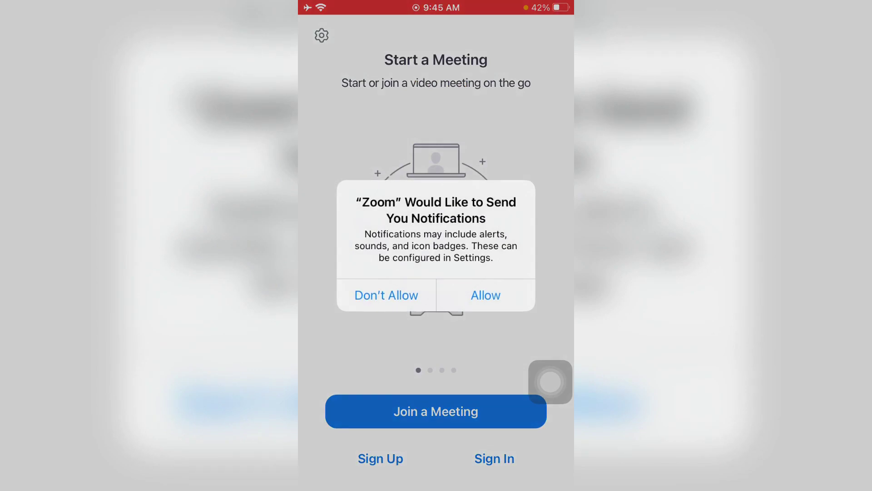
# Step: Answer the notifications permission alert, then dismiss the calendar access alert
pyautogui.click(485, 295)
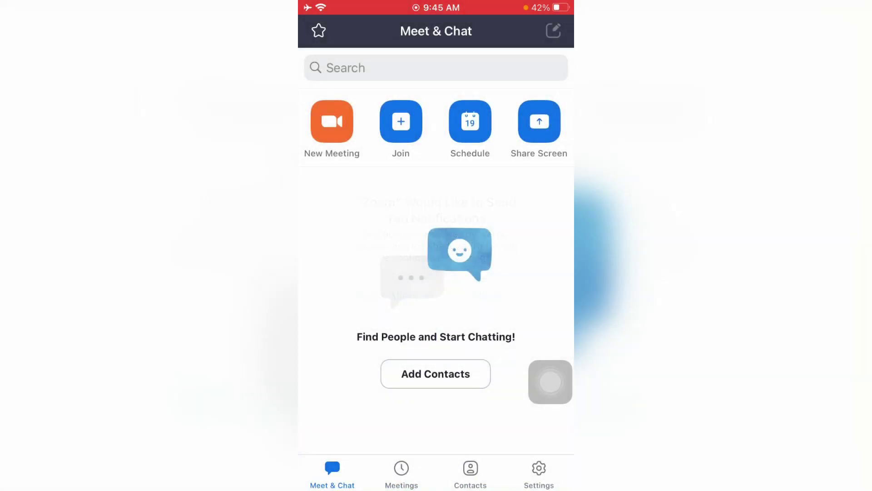
pyautogui.click(485, 289)
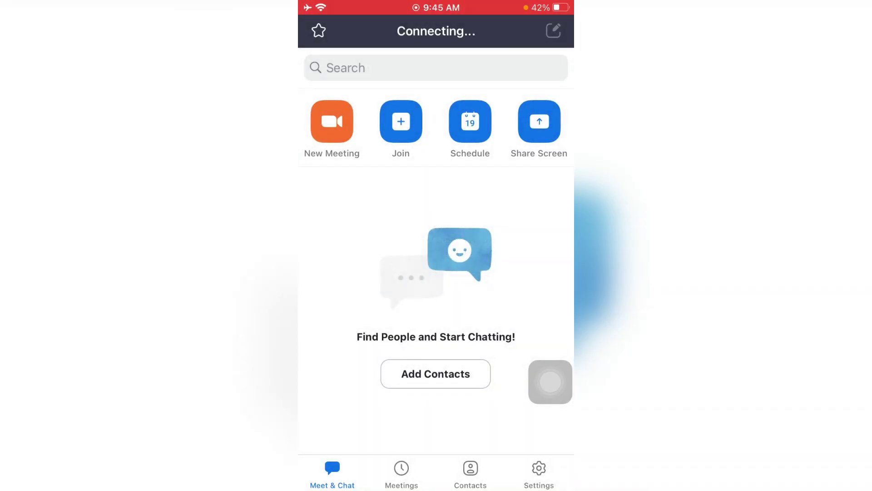